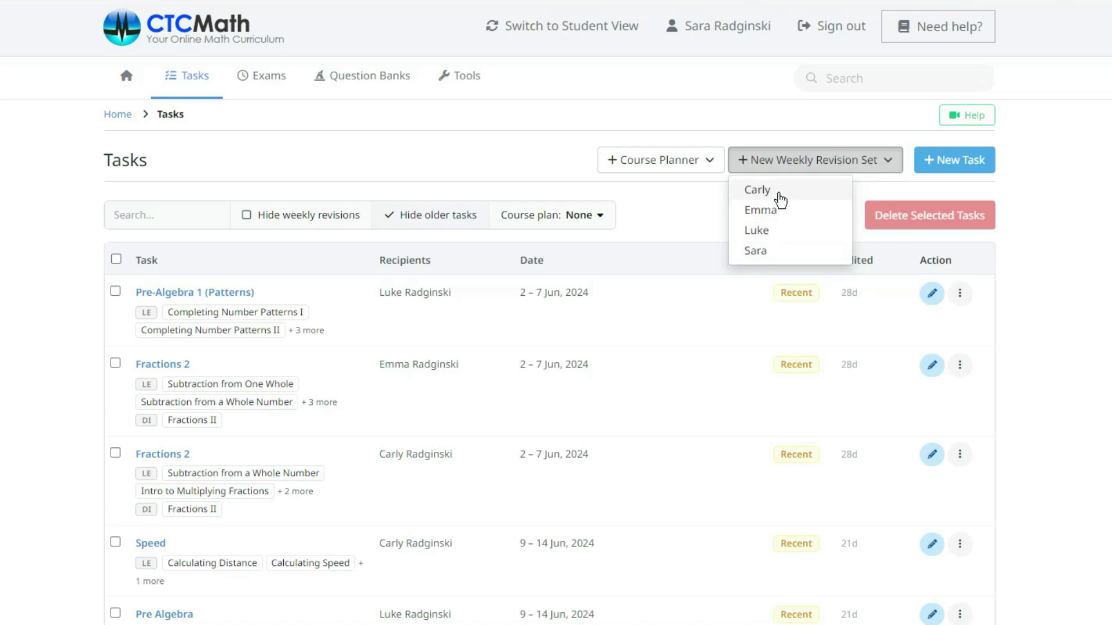
Start a new weekly revision set for the last listed student and review the term date and grade level choices
{"action": "left_click", "coordinate": [767, 252]}
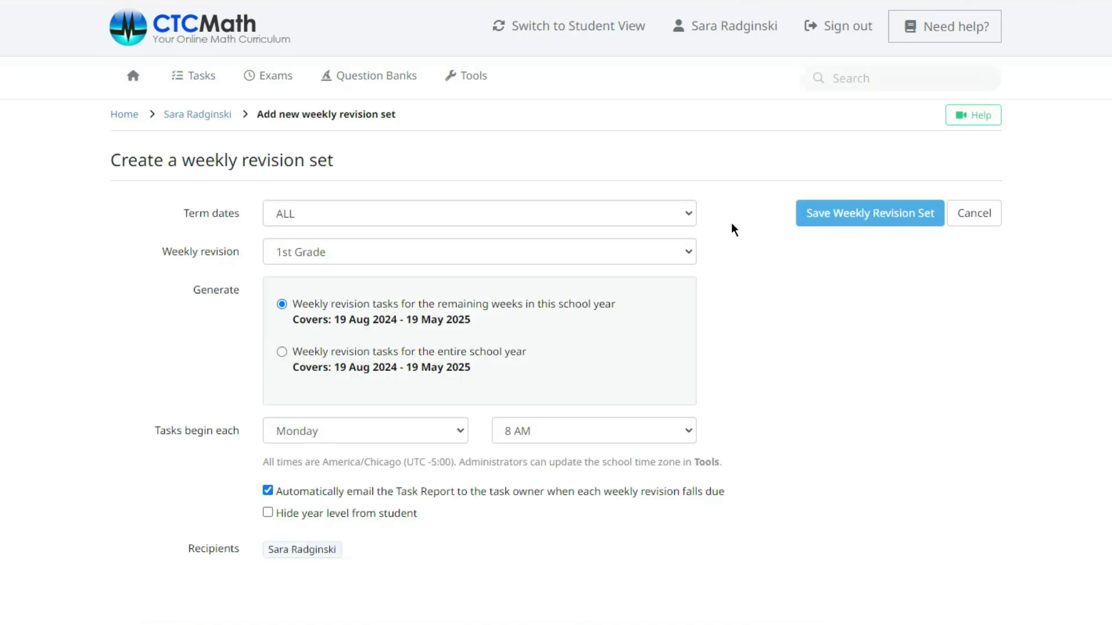
{"action": "left_click", "coordinate": [303, 216]}
{"action": "left_click", "coordinate": [310, 210]}
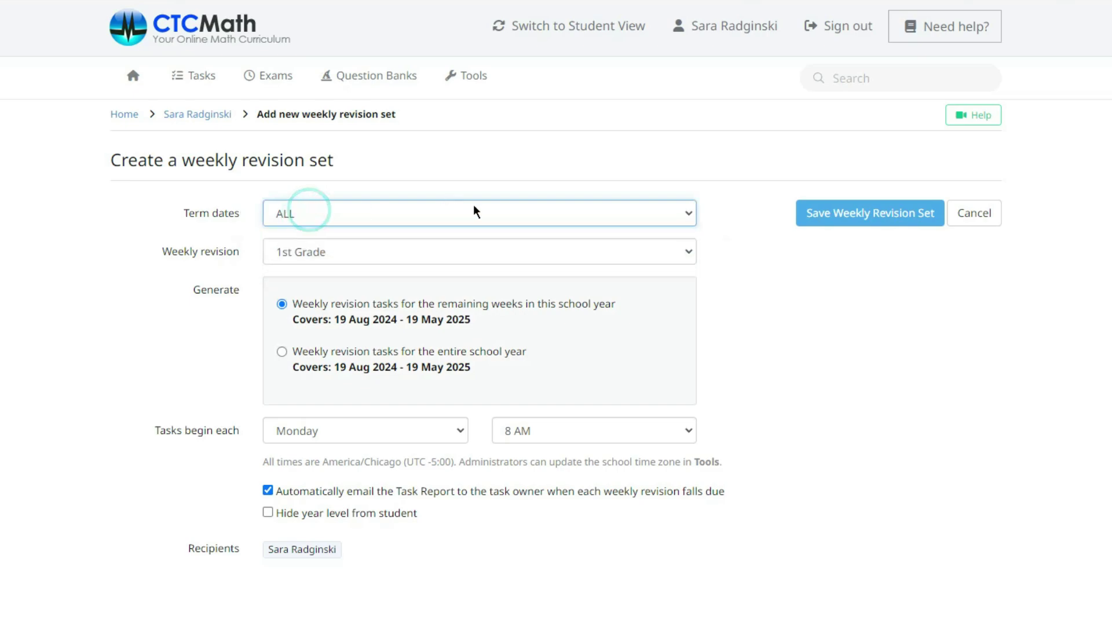
{"action": "left_click", "coordinate": [347, 250]}
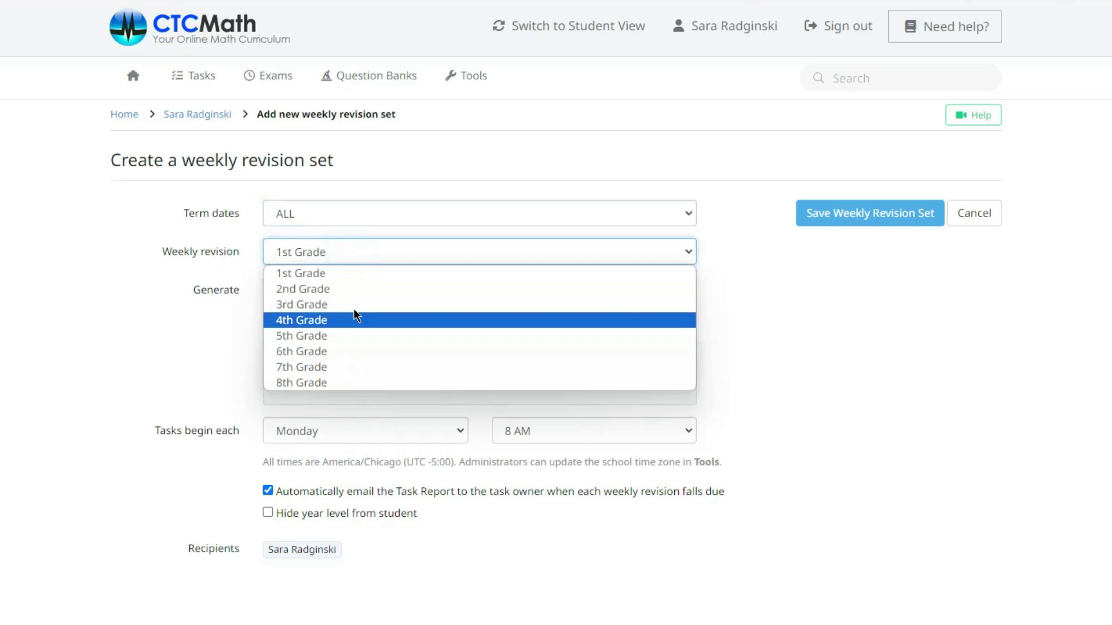
{"action": "left_click", "coordinate": [369, 251]}
{"action": "left_click", "coordinate": [370, 251]}
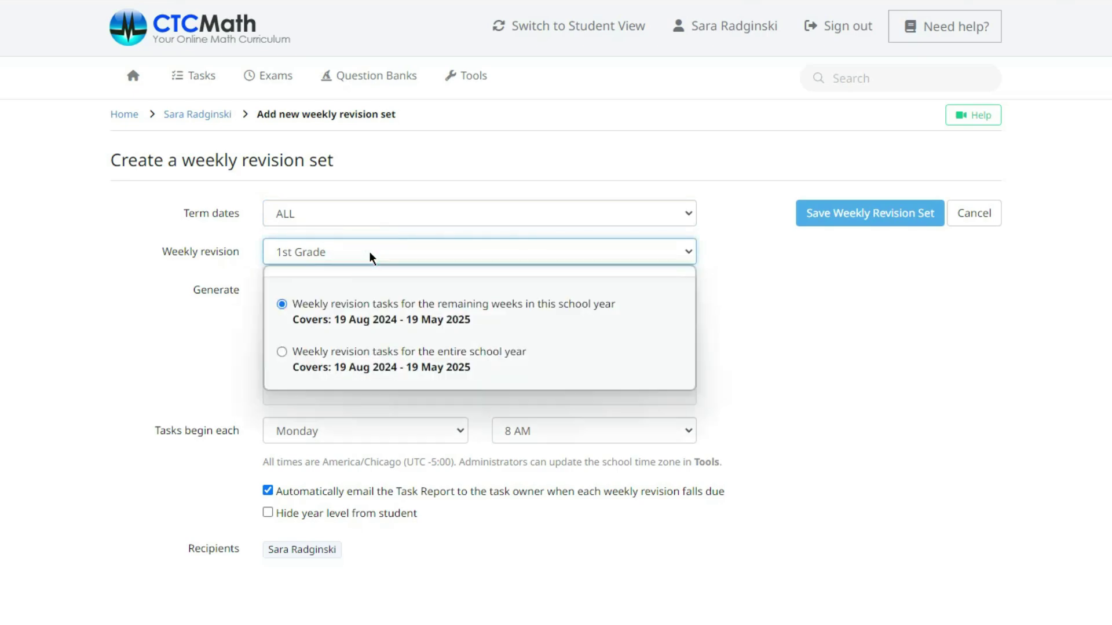
{"action": "left_click", "coordinate": [391, 255]}
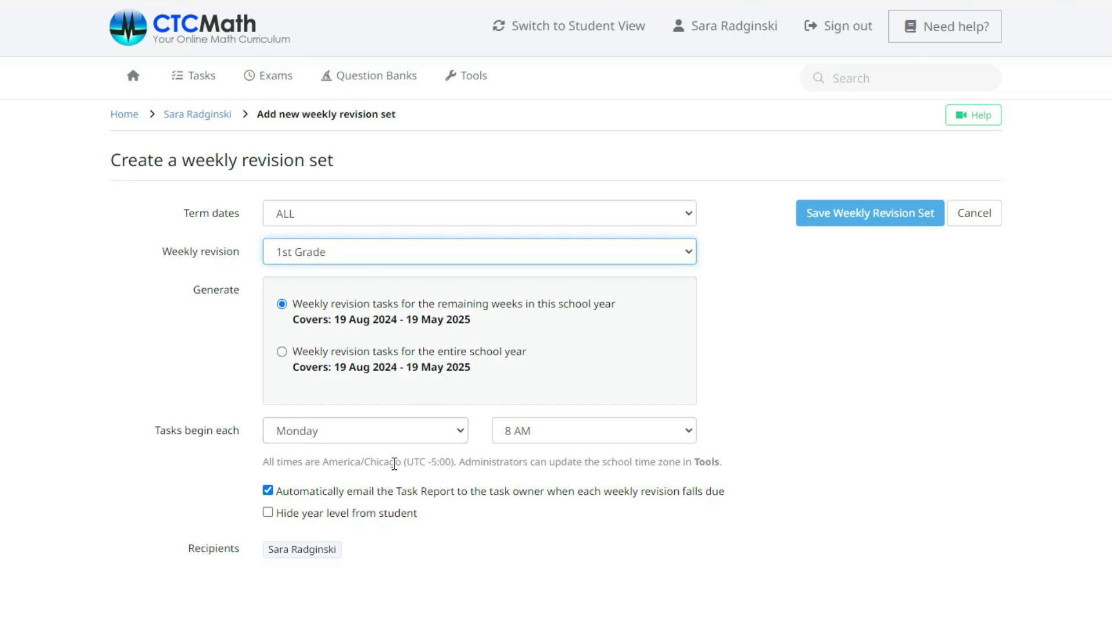
Review the weekly start day and start time choices for the revision set, and recheck the available grade levels
{"action": "left_click", "coordinate": [370, 431]}
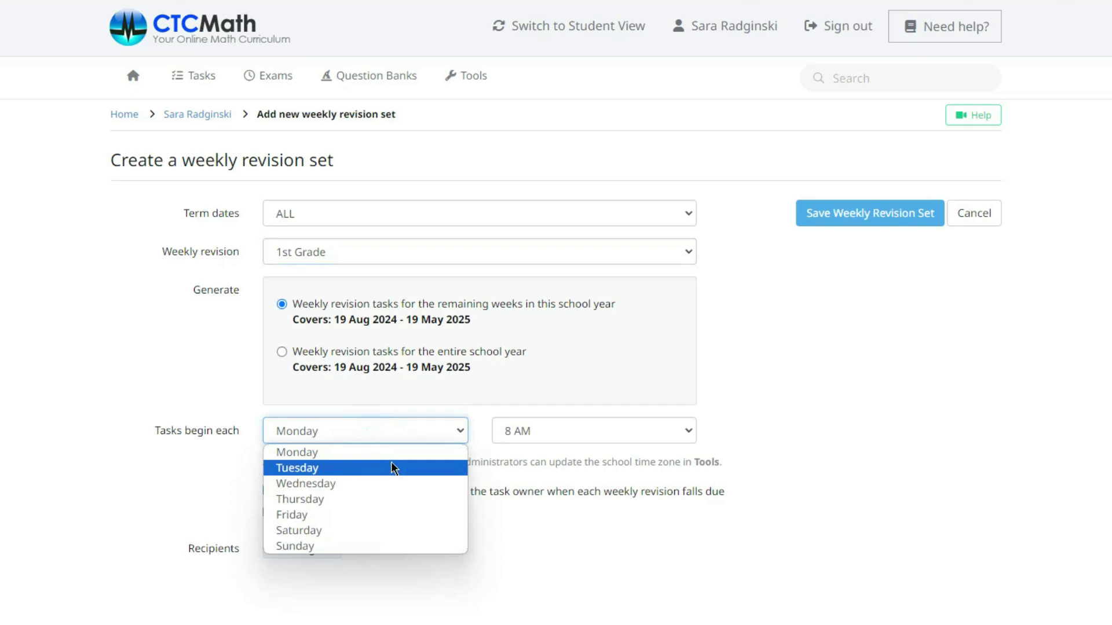
{"action": "left_click", "coordinate": [395, 427]}
{"action": "left_click", "coordinate": [551, 427]}
{"action": "left_click", "coordinate": [552, 430]}
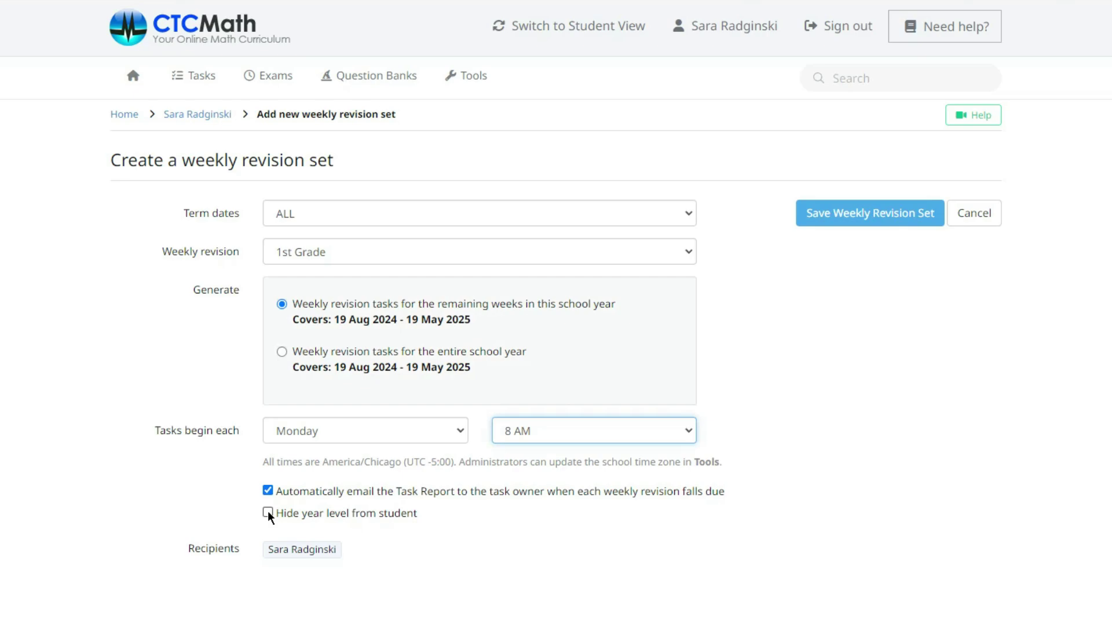
{"action": "left_click", "coordinate": [363, 253]}
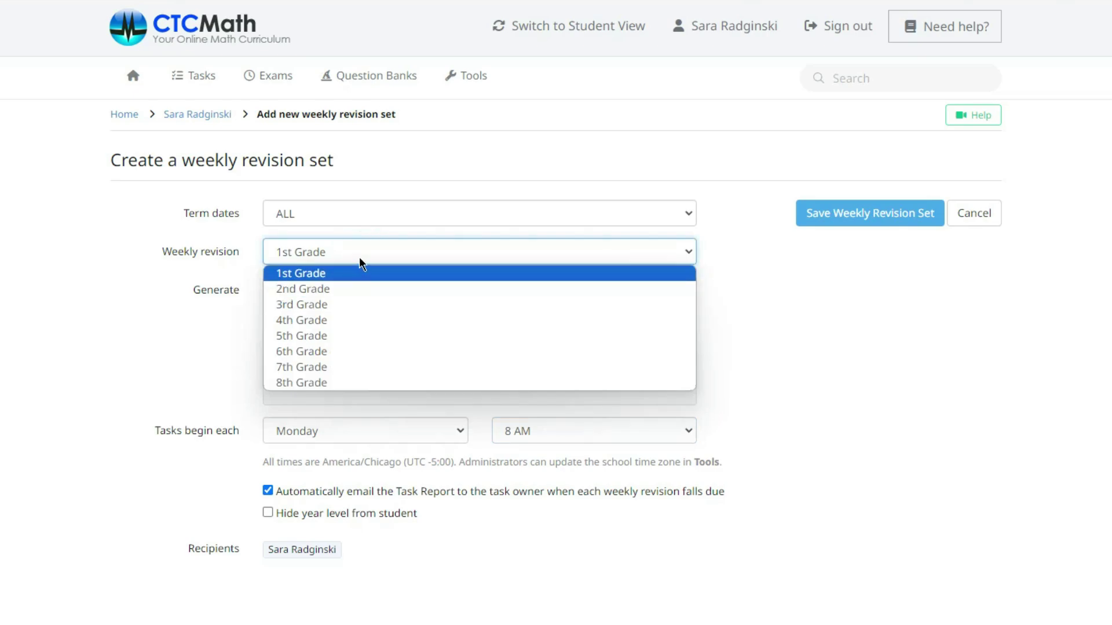
{"action": "left_click", "coordinate": [358, 255]}
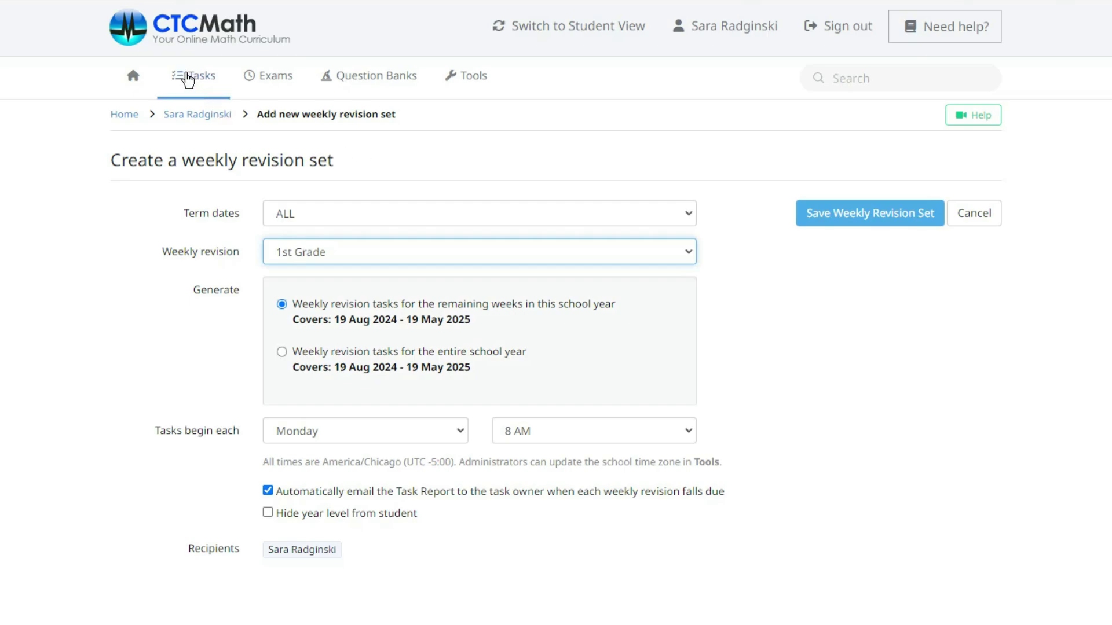
Browse the lesson library filtered to the 7th Grade course and the Weekly Revision Tasks stream
{"action": "left_click", "coordinate": [465, 87]}
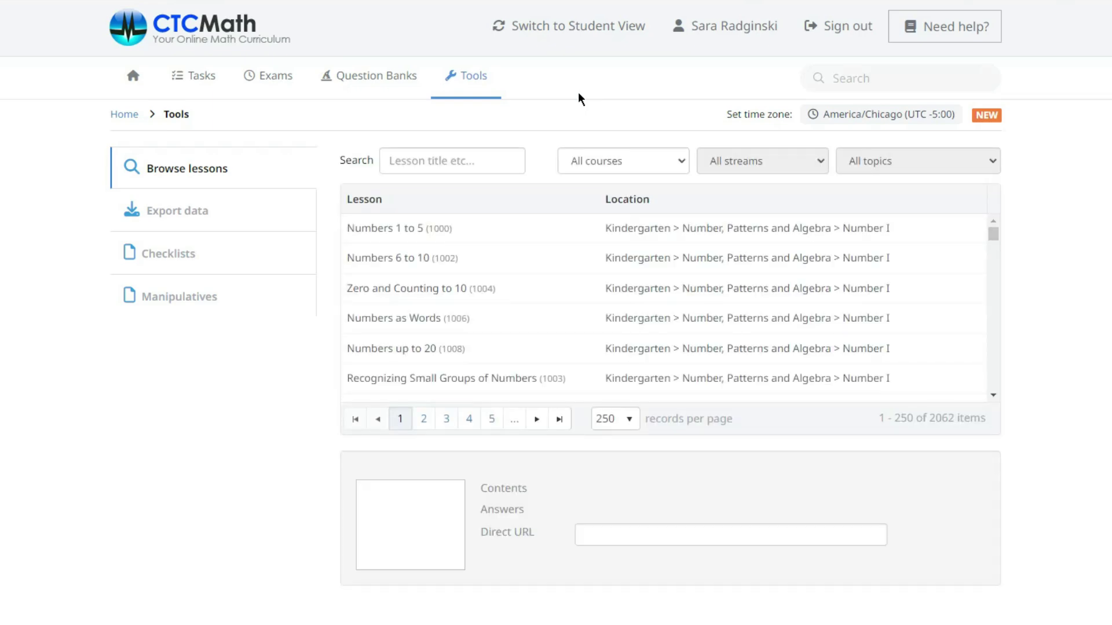
{"action": "left_click", "coordinate": [609, 158]}
{"action": "left_click", "coordinate": [617, 301]}
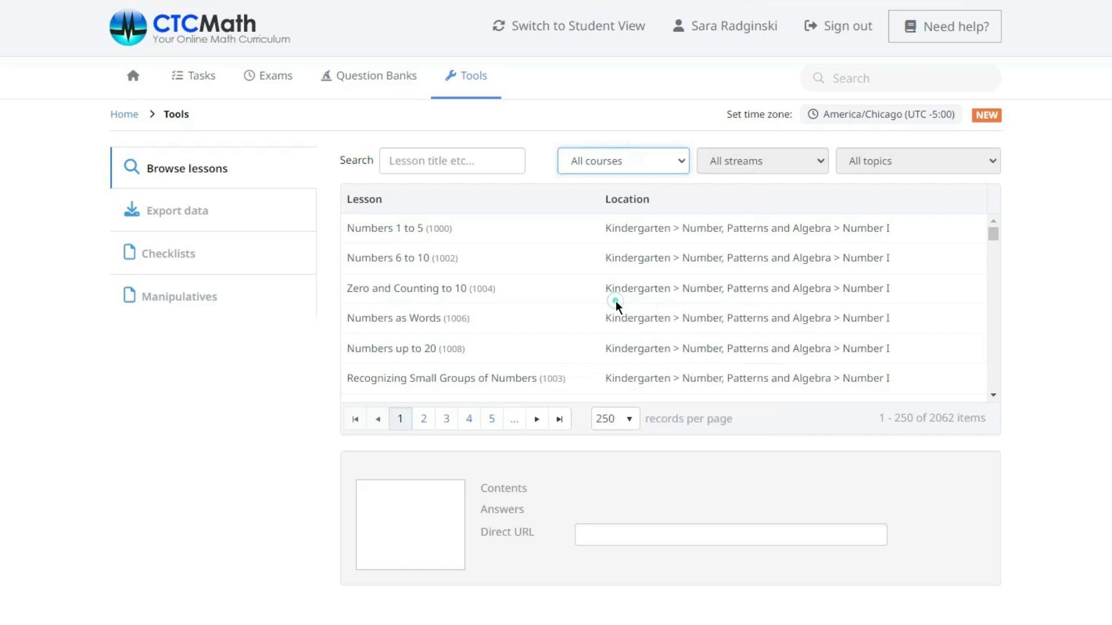
{"action": "left_click", "coordinate": [758, 158]}
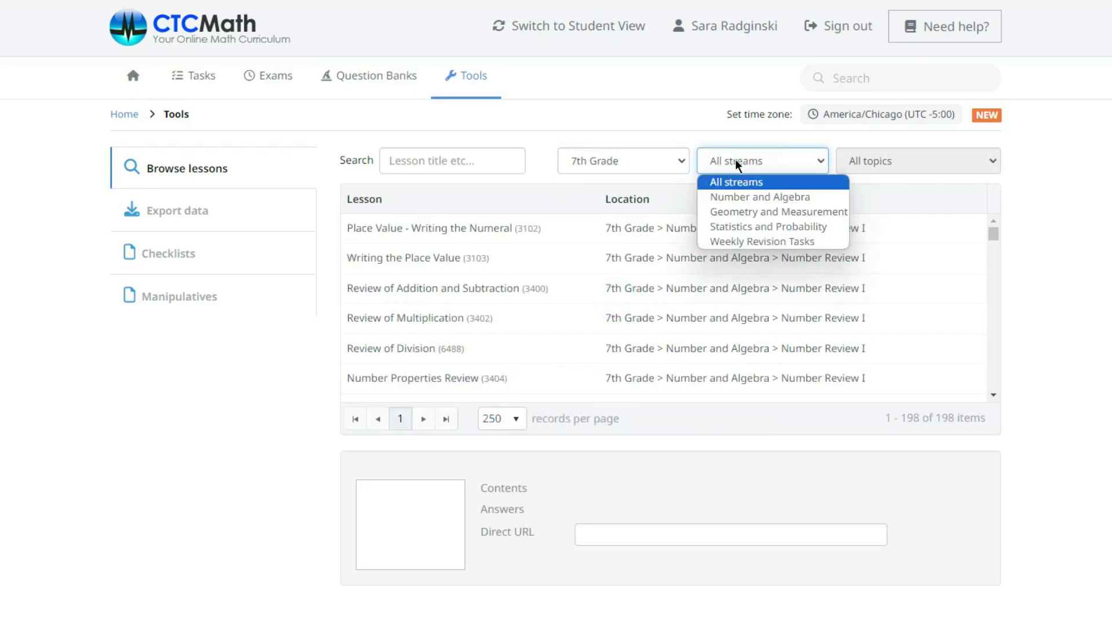
{"action": "left_click", "coordinate": [720, 243]}
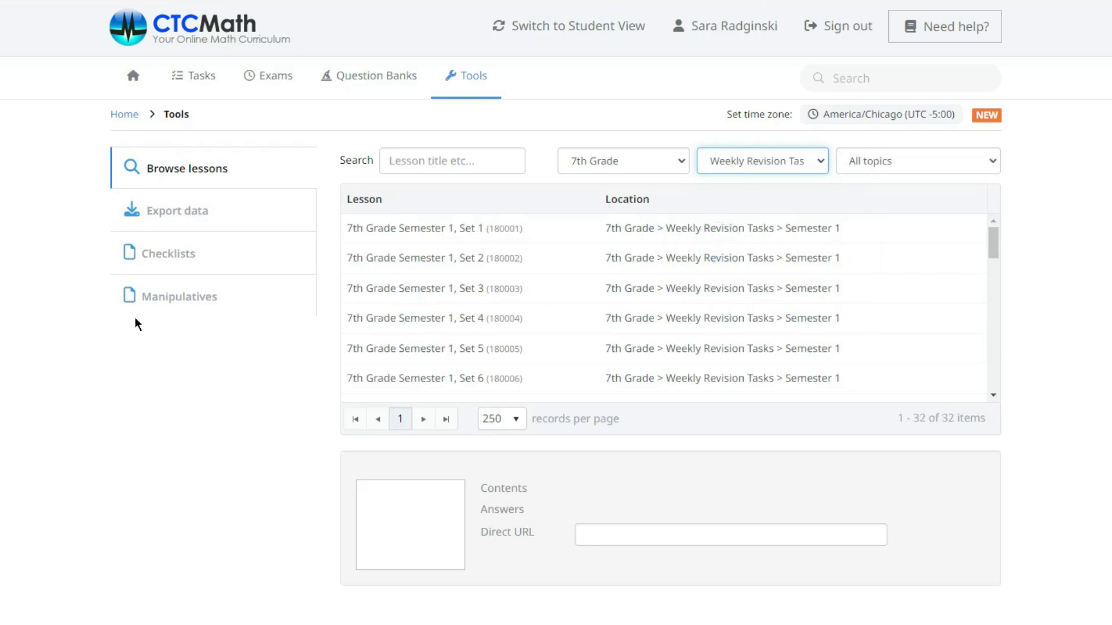
{"action": "left_click", "coordinate": [749, 169]}
{"action": "left_click", "coordinate": [776, 167]}
{"action": "left_click", "coordinate": [772, 165]}
Look through the 7th Grade weekly revision sets for Semester 1 and Semester 2, returning to the start of the list
{"action": "left_click_drag", "start_coordinate": [996, 242], "coordinate": [1000, 302]}
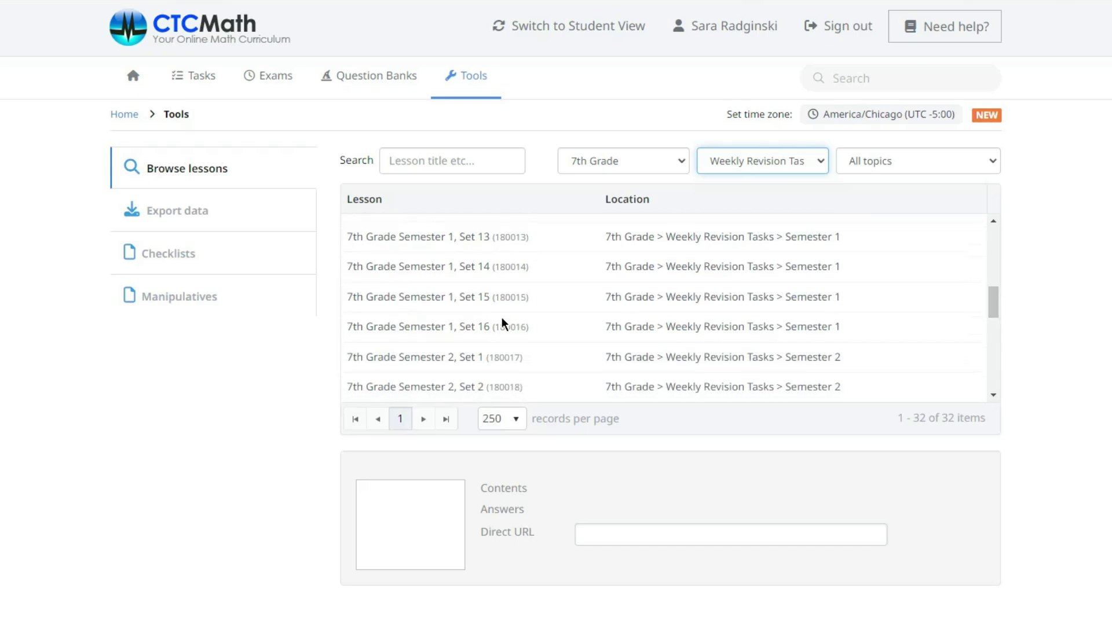
{"action": "scroll", "coordinate": [550, 301], "scroll_direction": "up", "scroll_amount": 2}
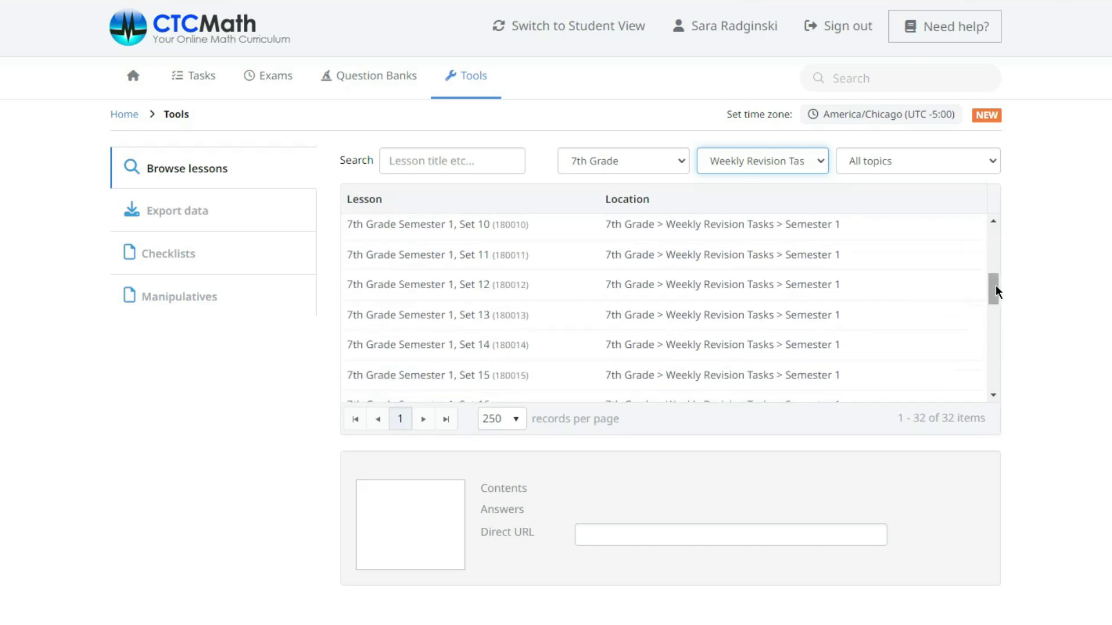
{"action": "left_click_drag", "start_coordinate": [995, 286], "coordinate": [996, 287]}
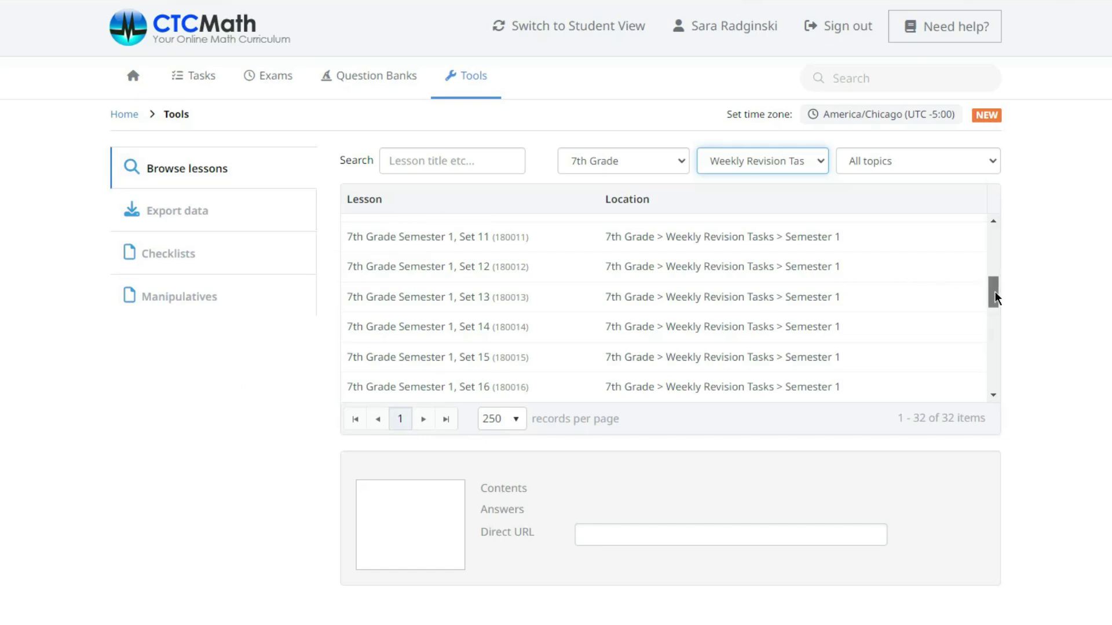
{"action": "left_click_drag", "start_coordinate": [998, 286], "coordinate": [1002, 311]}
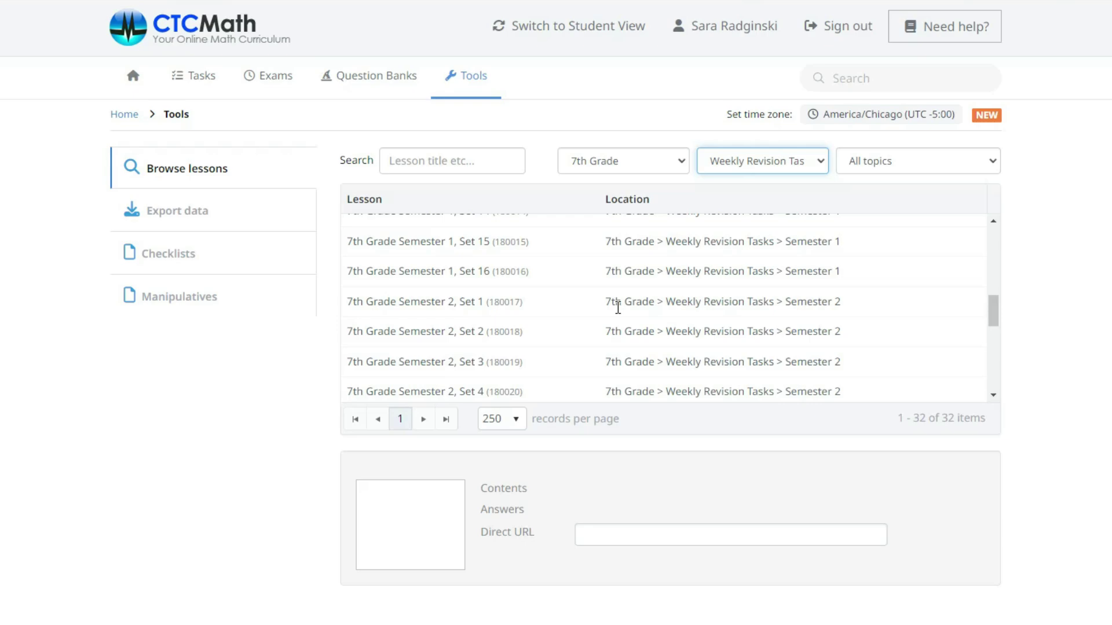
{"action": "left_click_drag", "start_coordinate": [995, 313], "coordinate": [995, 331]}
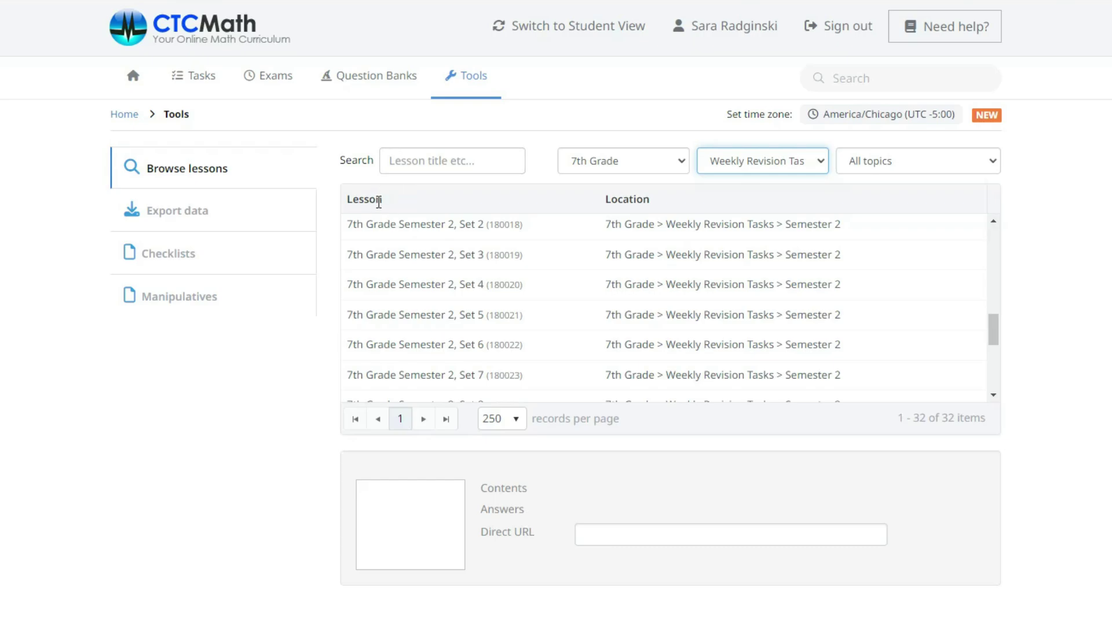
{"action": "scroll", "coordinate": [551, 319], "scroll_direction": "down", "scroll_amount": 2}
{"action": "scroll", "coordinate": [549, 319], "scroll_direction": "down", "scroll_amount": 2}
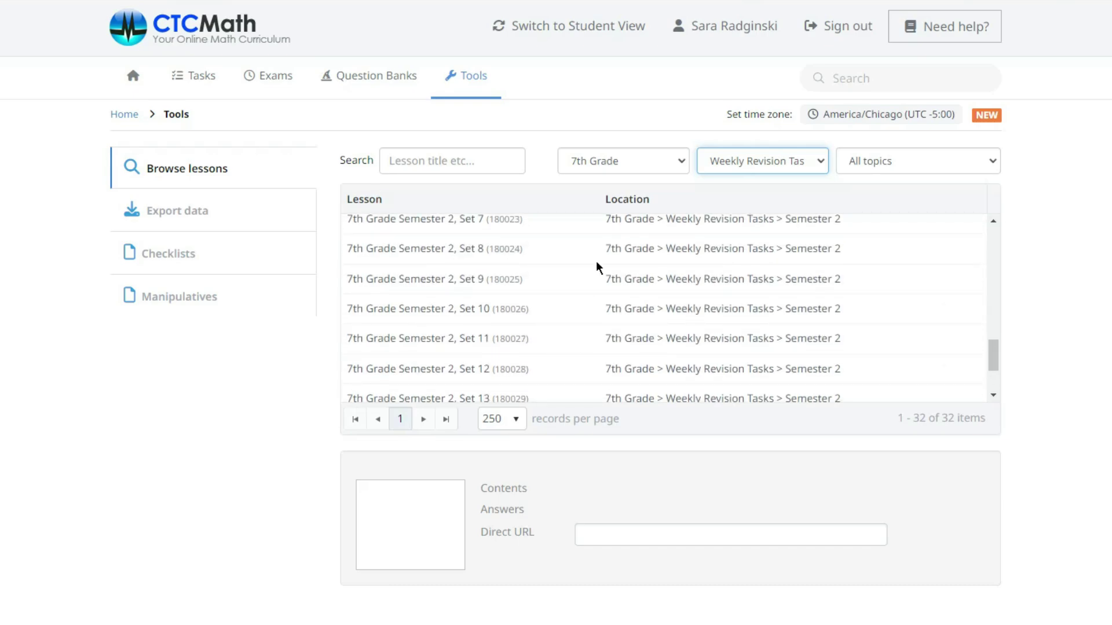
{"action": "scroll", "coordinate": [573, 287], "scroll_direction": "up", "scroll_amount": 12}
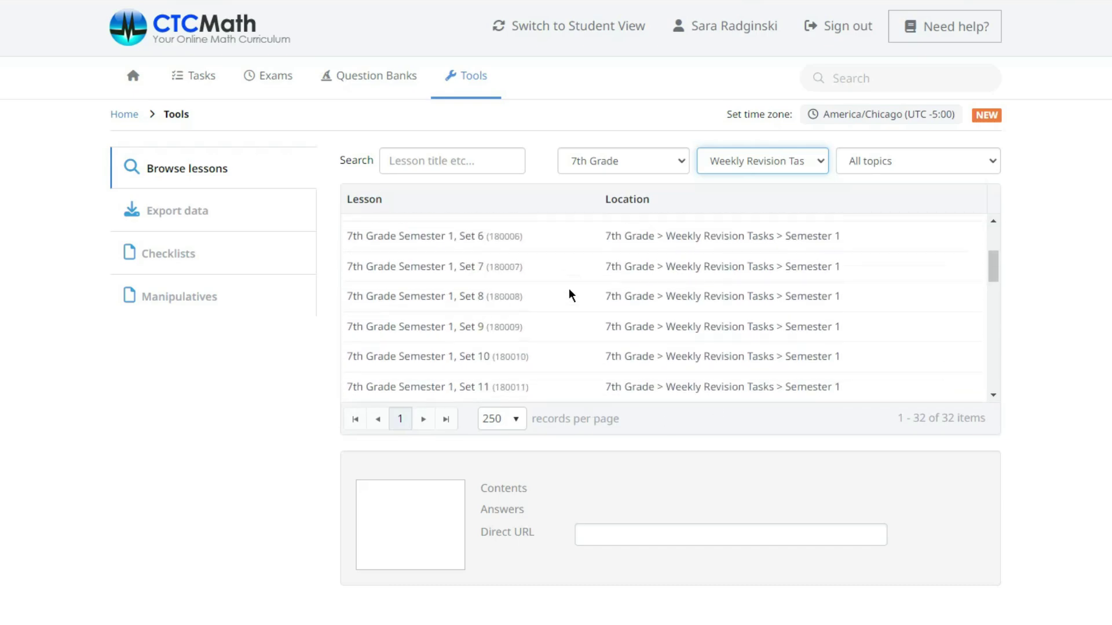
{"action": "scroll", "coordinate": [568, 289], "scroll_direction": "up", "scroll_amount": 3}
View the worksheet for 7th Grade Semester 1, Set 1, look through its questions, and close it
{"action": "left_click", "coordinate": [425, 227]}
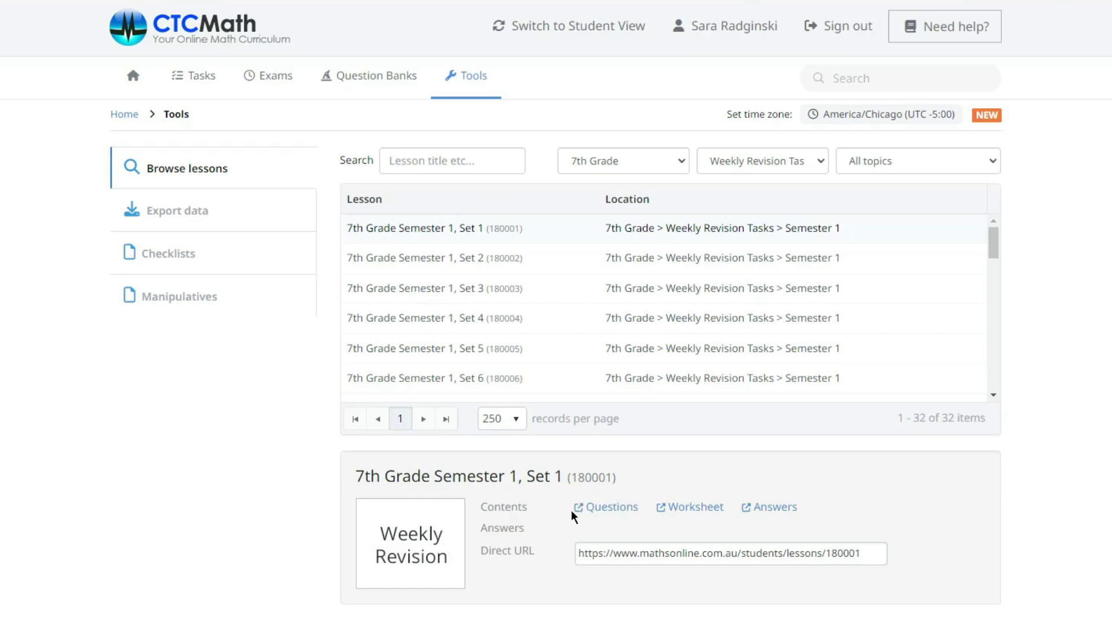
{"action": "left_click", "coordinate": [678, 513]}
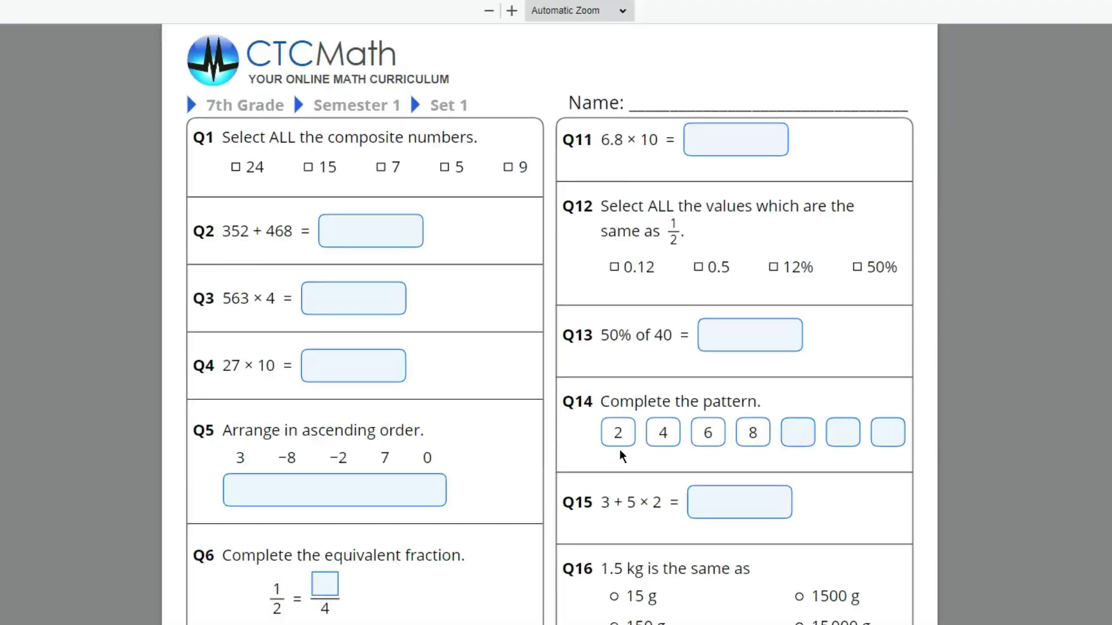
{"action": "scroll", "coordinate": [829, 572], "scroll_direction": "down", "scroll_amount": 20}
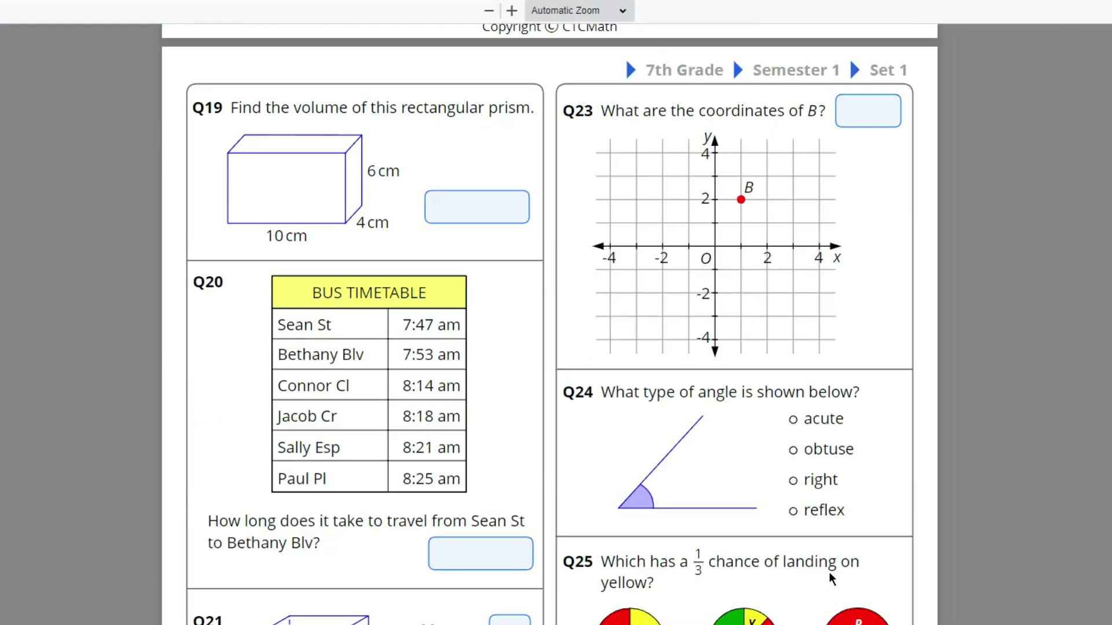
{"action": "scroll", "coordinate": [828, 589], "scroll_direction": "up", "scroll_amount": 8}
{"action": "scroll", "coordinate": [829, 588], "scroll_direction": "up", "scroll_amount": 10}
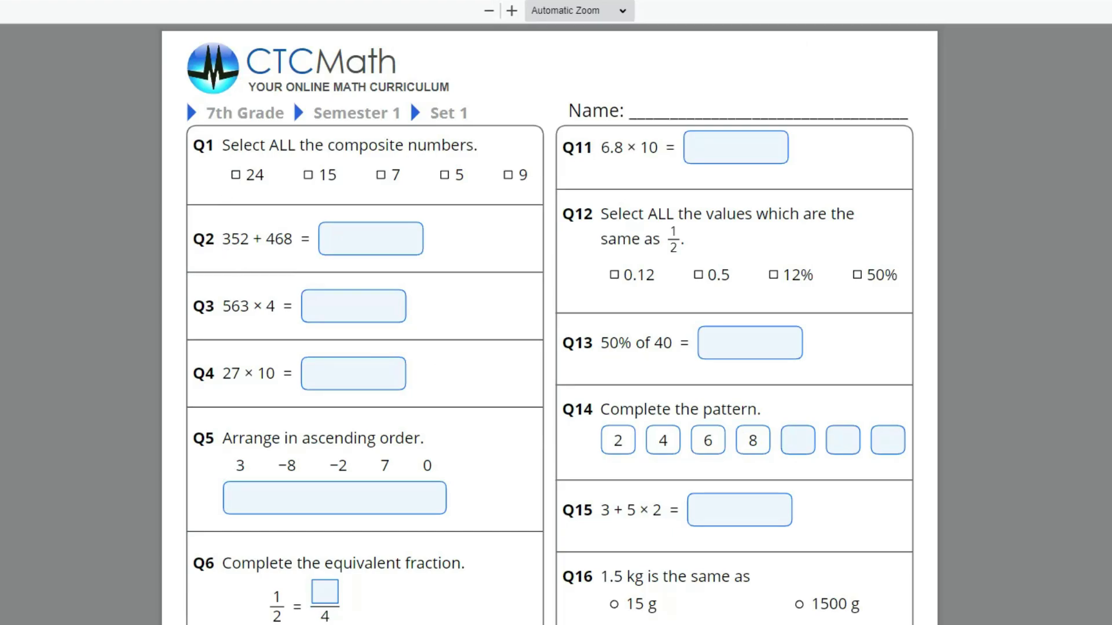
{"action": "key", "text": "ctrl+w"}
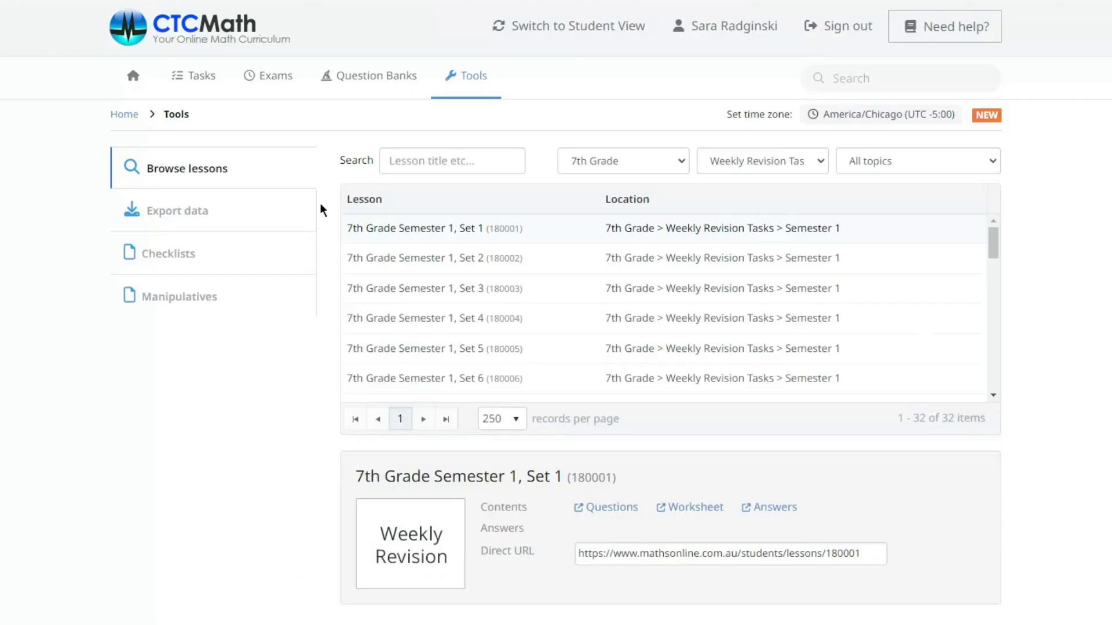
Open the answers for 7th Grade Semester 1, Set 1 and set the print destination to Save as PDF
{"action": "left_click", "coordinate": [759, 509]}
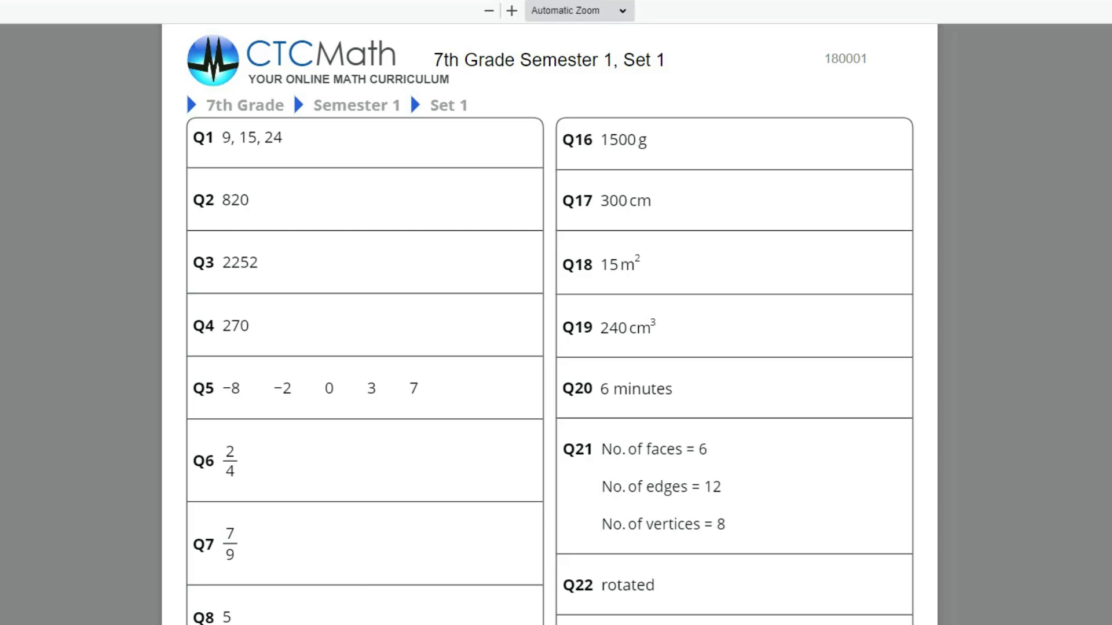
{"action": "key", "text": "ctrl+p"}
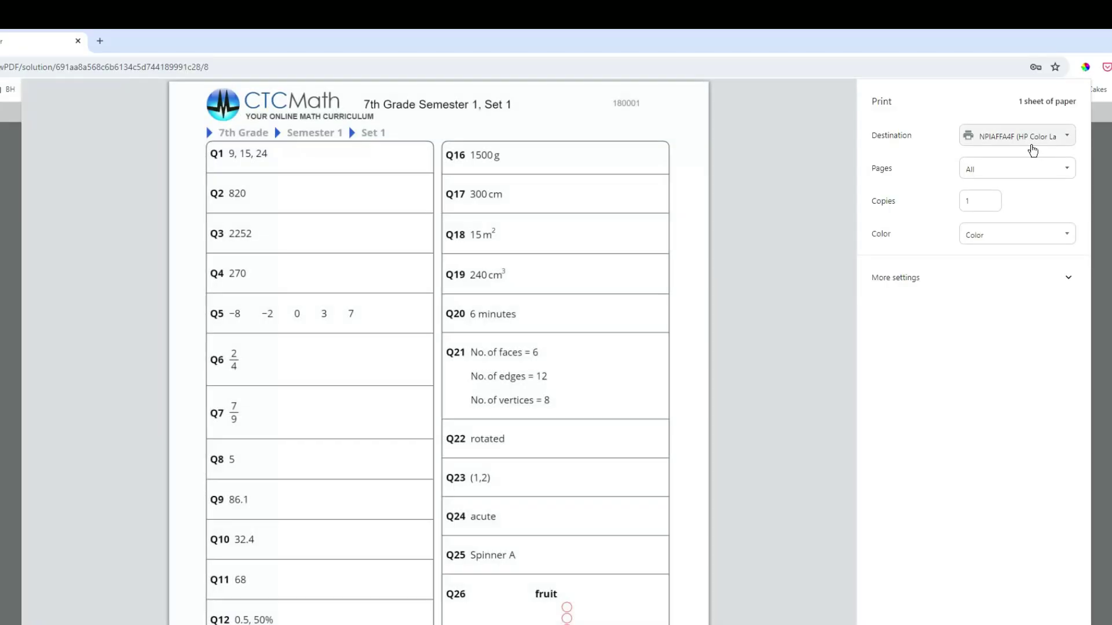
{"action": "left_click", "coordinate": [1019, 136]}
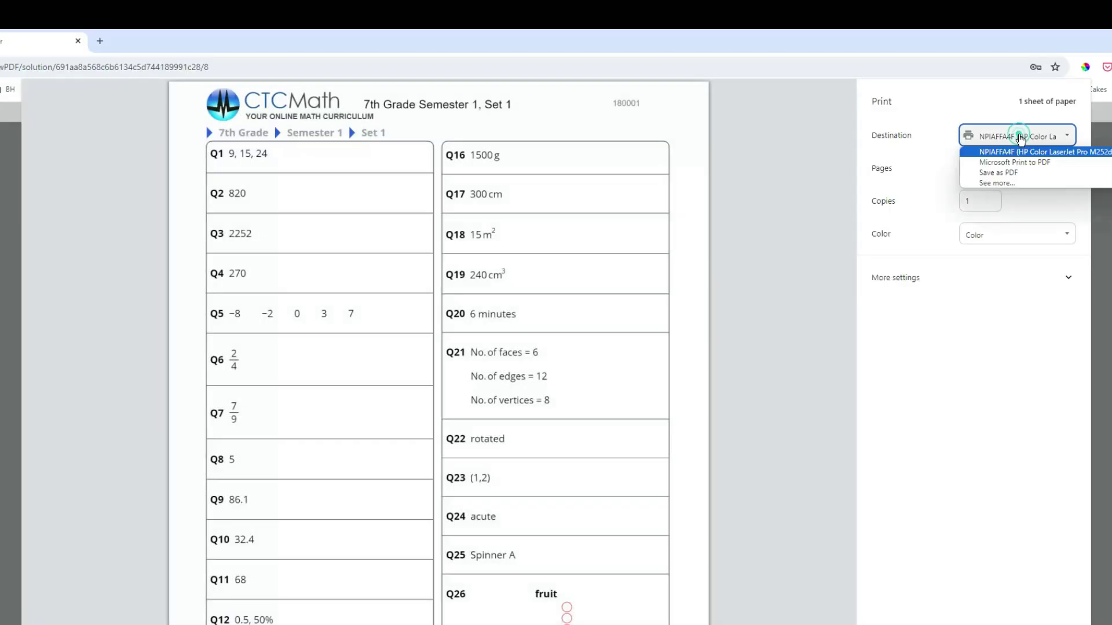
{"action": "left_click", "coordinate": [1002, 173]}
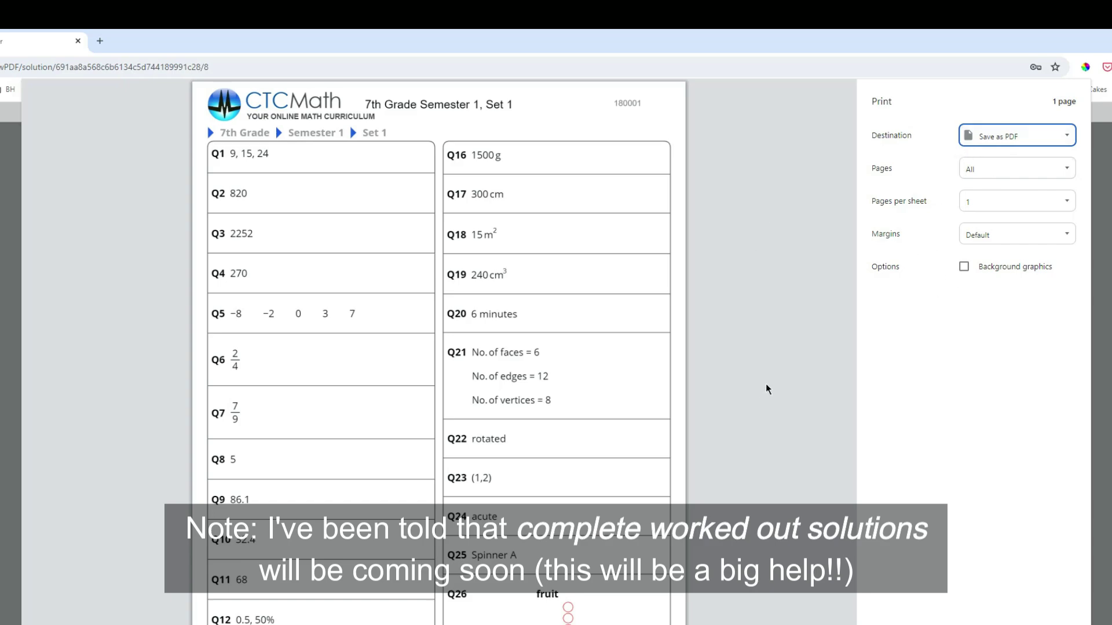
{"action": "left_click", "coordinate": [365, 107]}
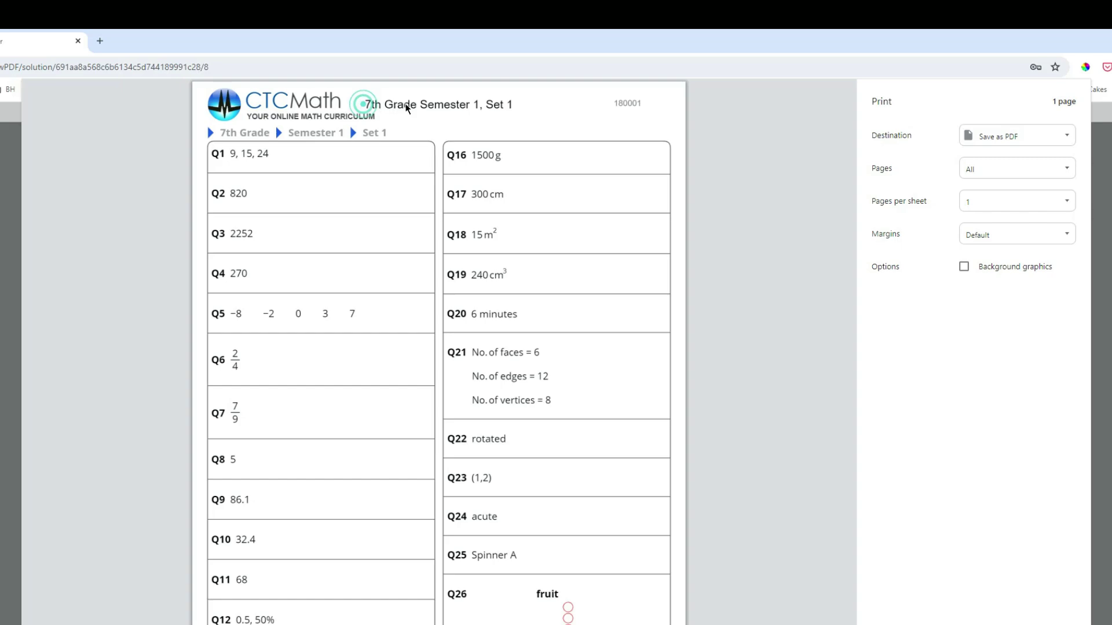